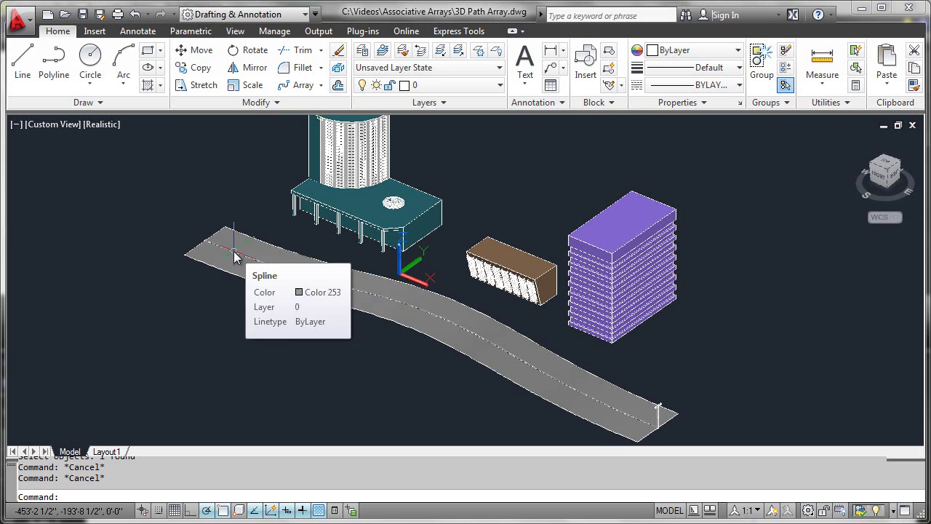
# Begin a Path Array with the light fixture as the object and the road centerline as the path
pyautogui.click(297, 86)
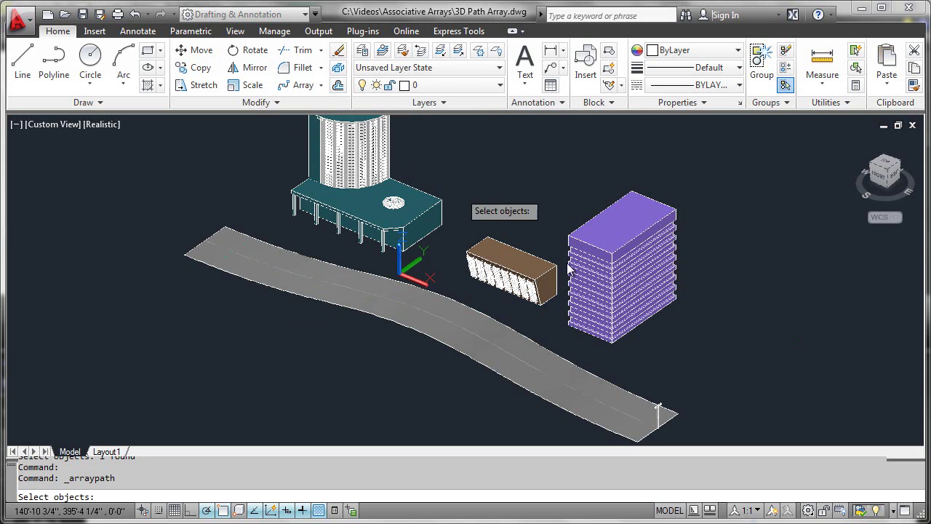
pyautogui.click(658, 409)
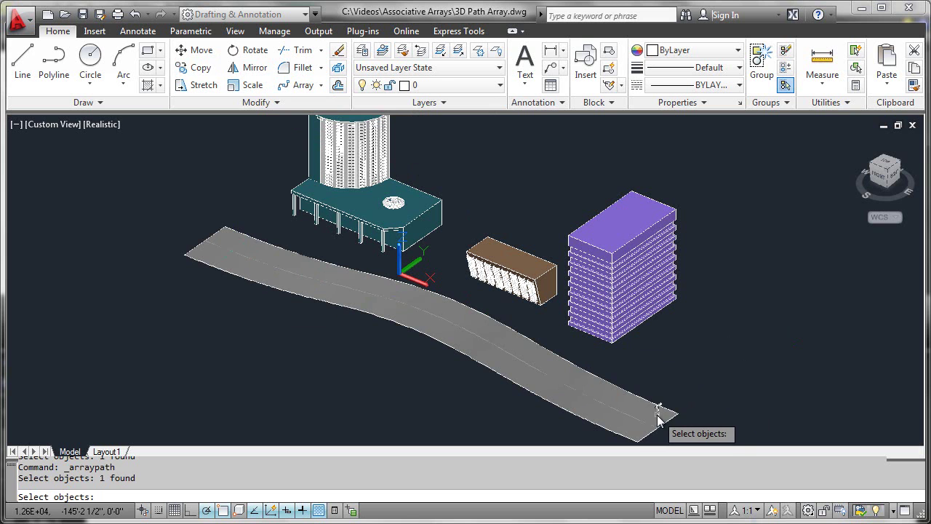
pyautogui.press('Return')
pyautogui.click(588, 398)
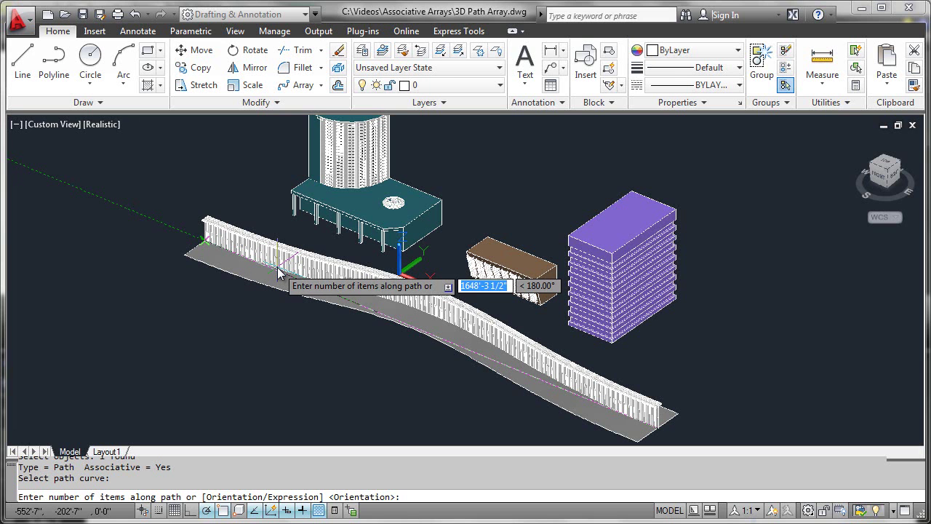
# Make the path array 15 fixtures divided evenly along the road and exit the command
pyautogui.write('1')
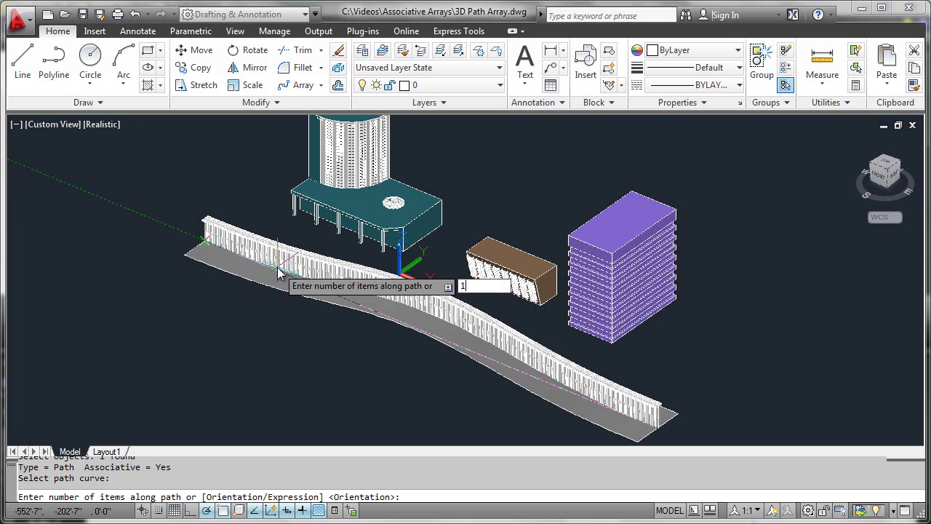
pyautogui.write('5')
pyautogui.press('Return')
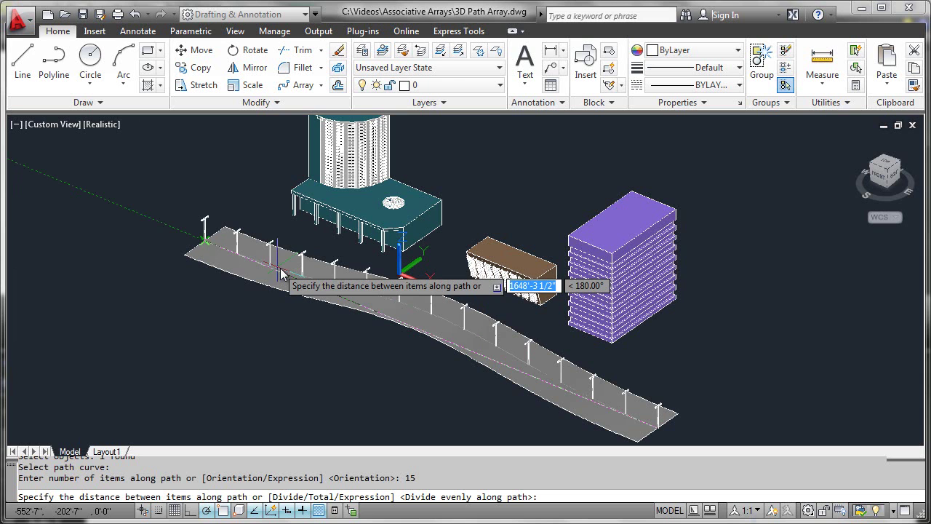
pyautogui.press('Return')
pyautogui.press('Down')
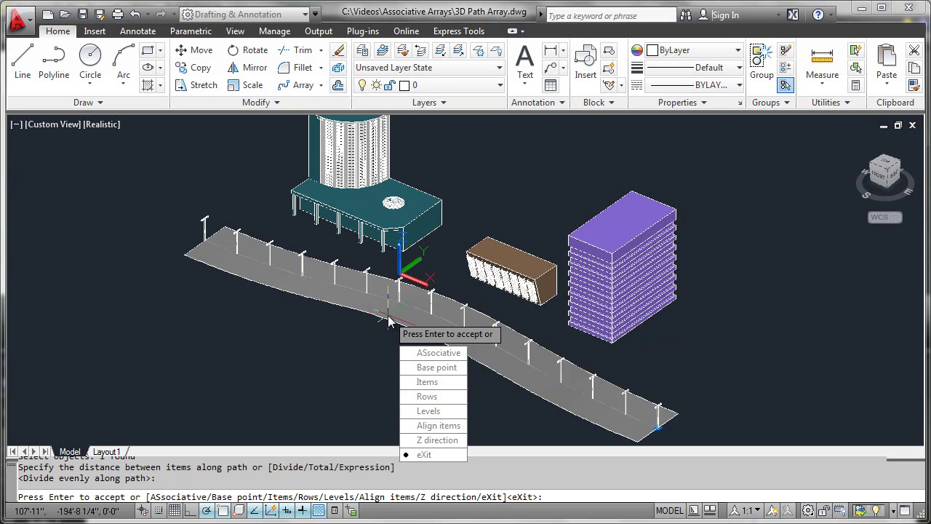
pyautogui.click(426, 456)
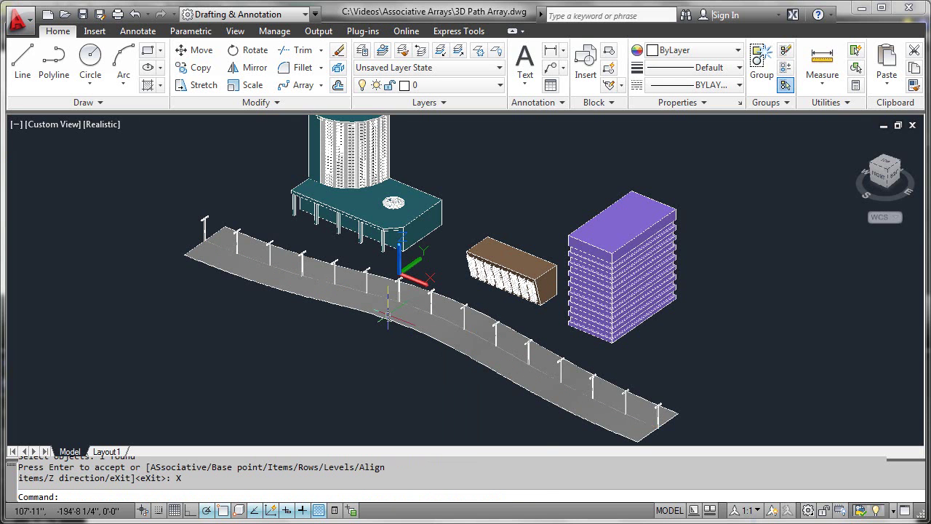
# Select the fixture array to show its Array tab settings, closing the Quick Properties palette
pyautogui.click(337, 275)
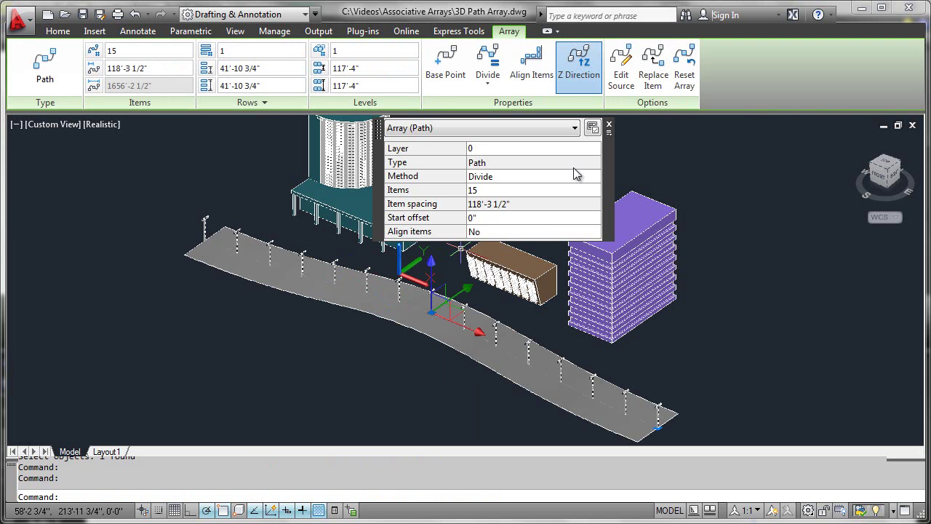
pyautogui.click(609, 125)
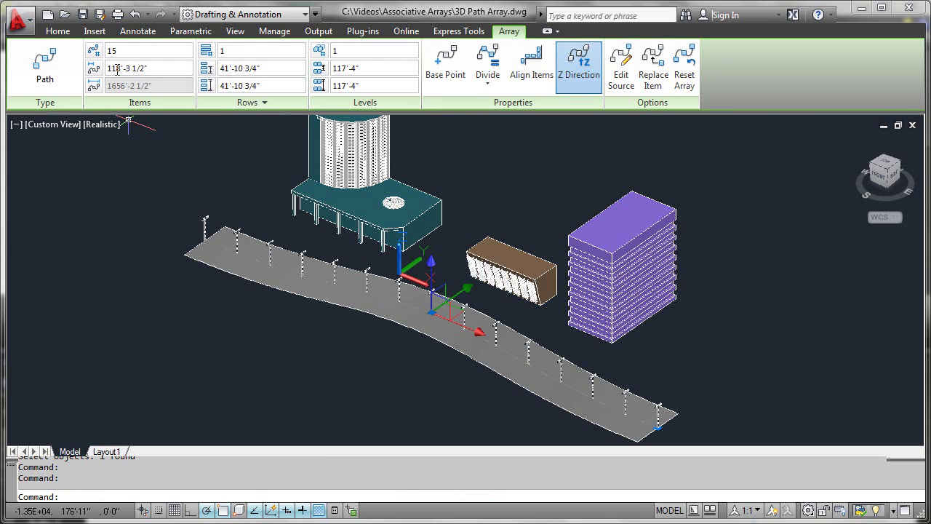
# Switch the array from Divide to Measure with 100' spacing between fixtures
pyautogui.click(489, 87)
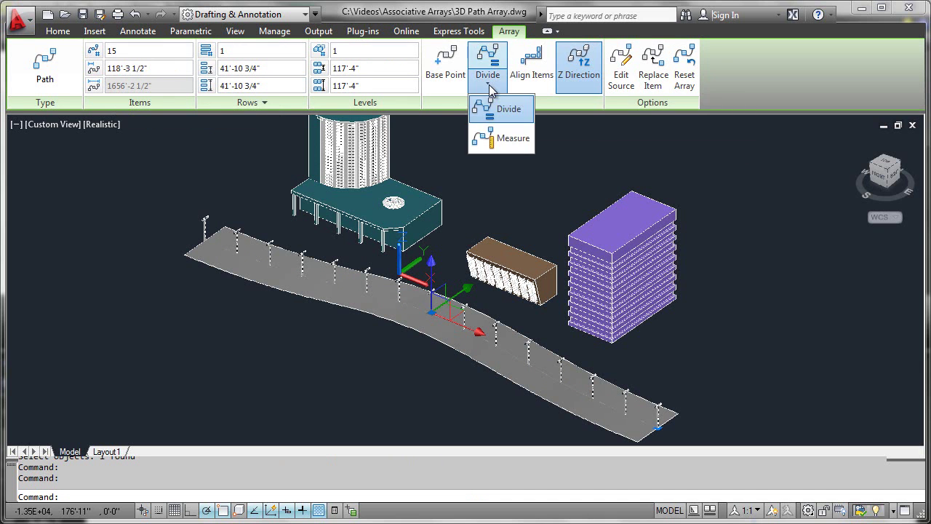
pyautogui.click(512, 138)
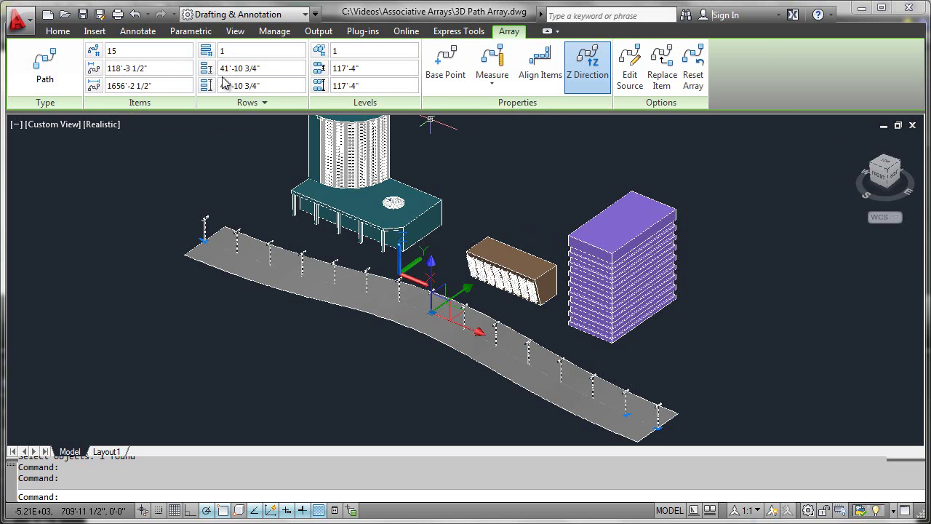
pyautogui.click(163, 68)
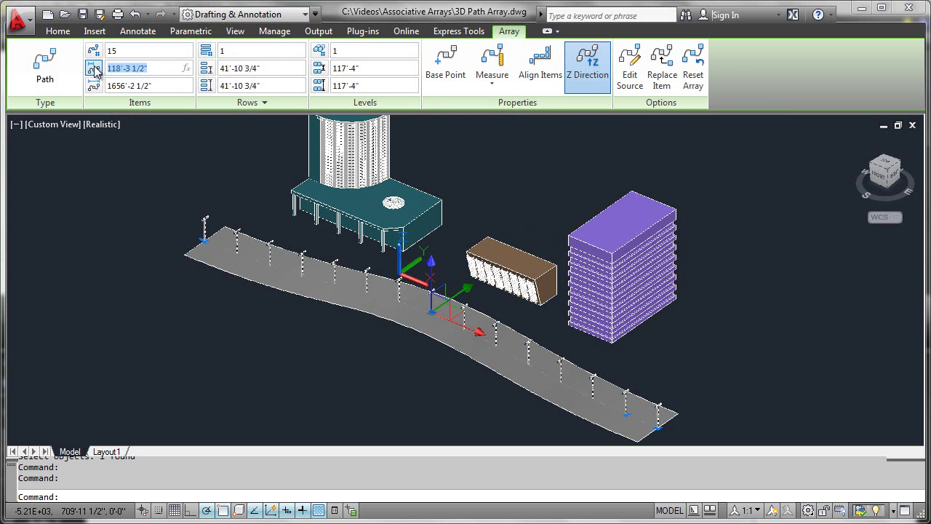
pyautogui.write("100'")
pyautogui.press('Return')
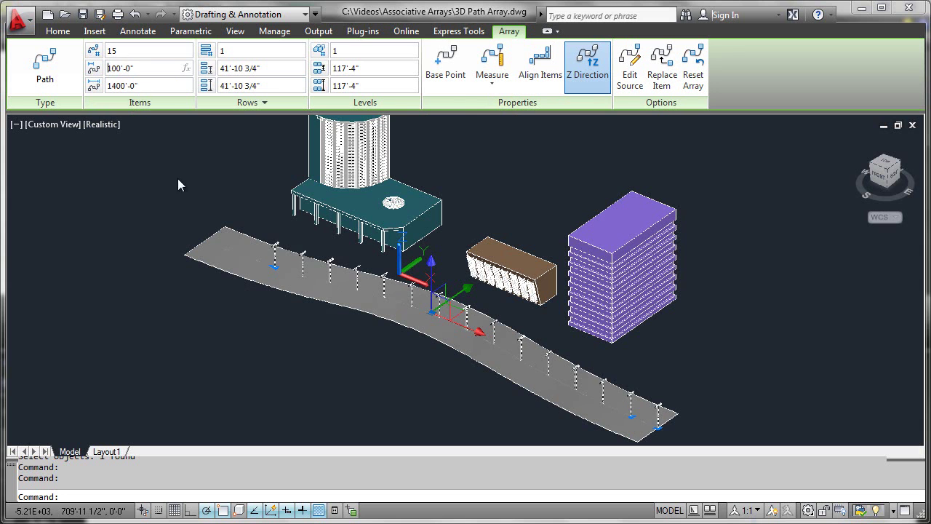
# Drag the item-count grip to the road's end, giving 17 fixtures at 100' spacing
pyautogui.click(274, 267)
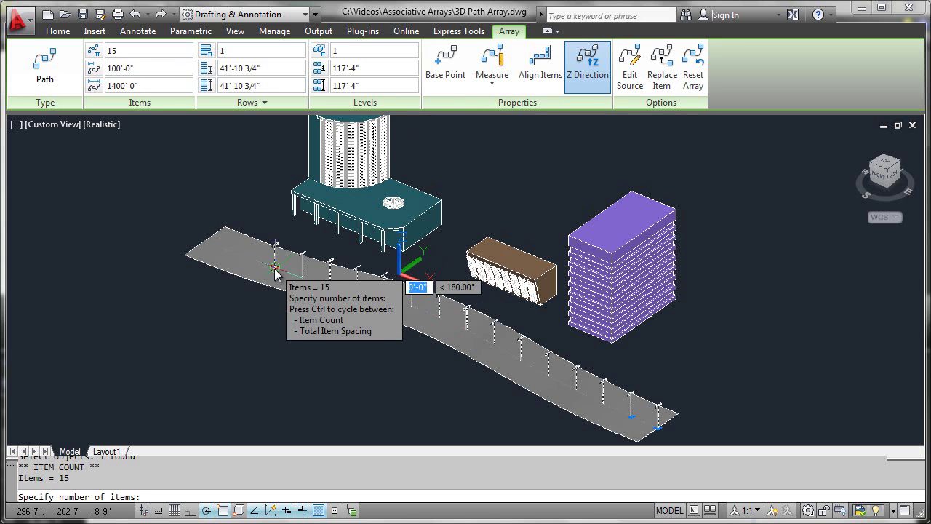
pyautogui.click(275, 269)
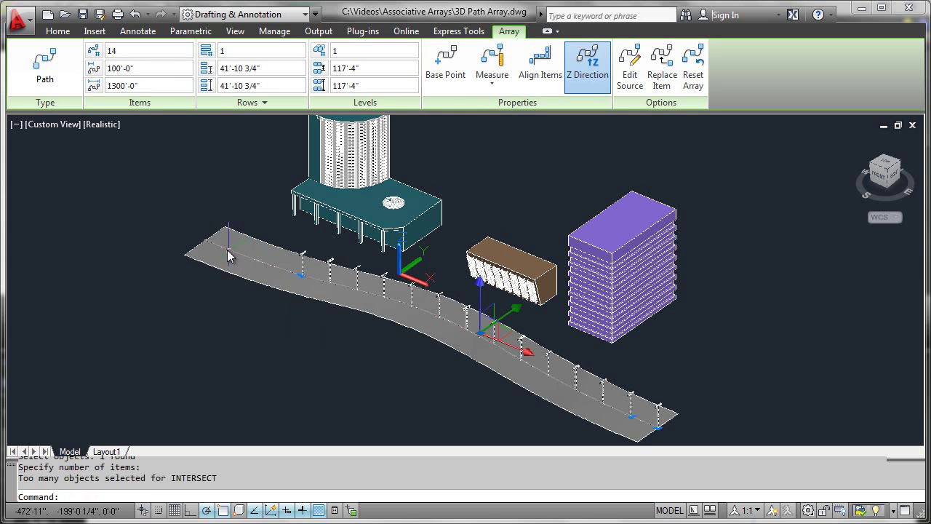
pyautogui.click(301, 275)
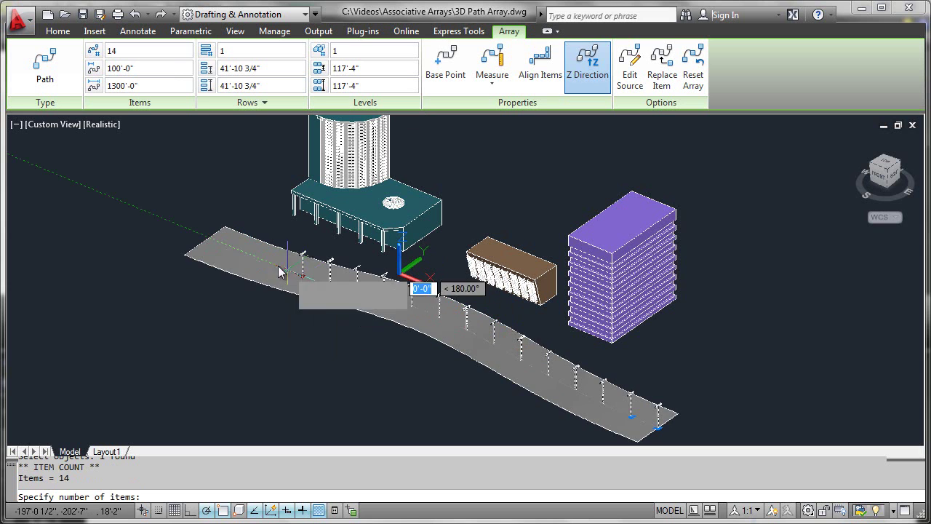
pyautogui.click(205, 242)
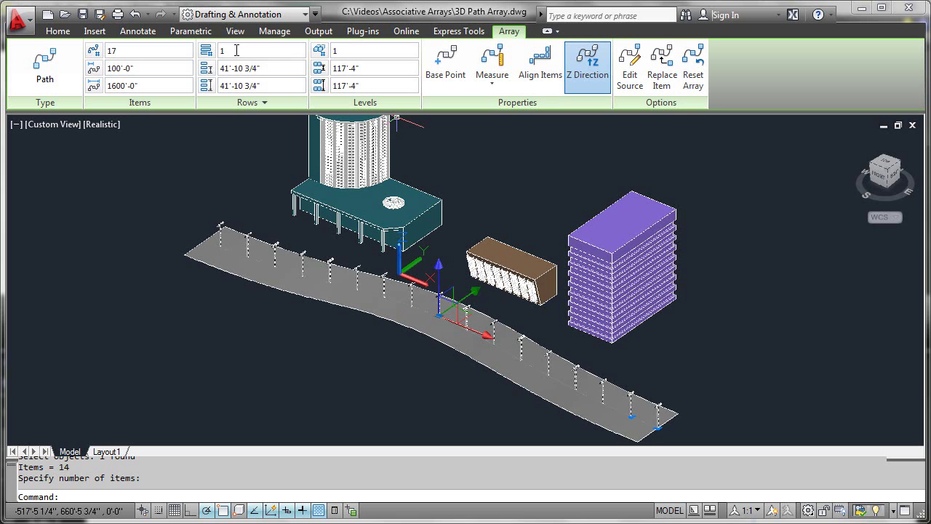
# Set the fixture array to 2 rows and 2 levels
pyautogui.doubleClick(221, 51)
pyautogui.doubleClick(293, 69)
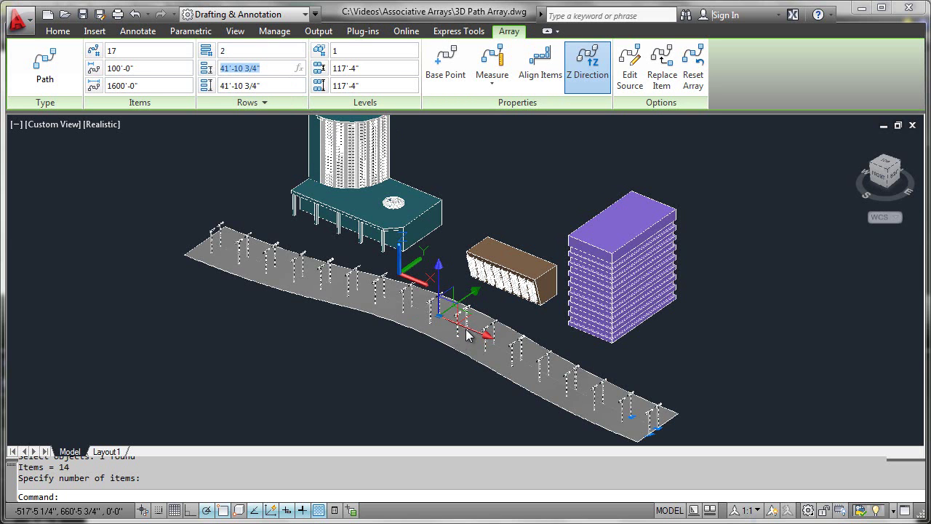
pyautogui.doubleClick(355, 51)
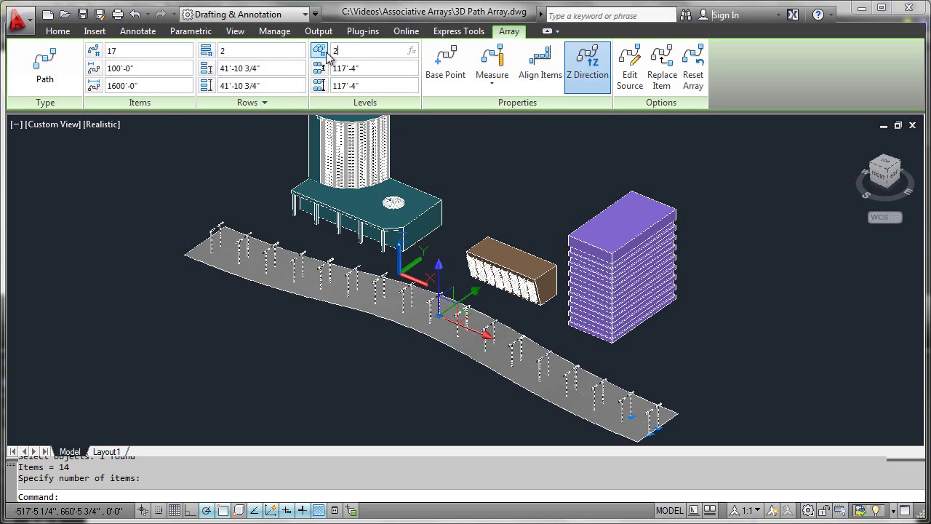
pyautogui.press('Return')
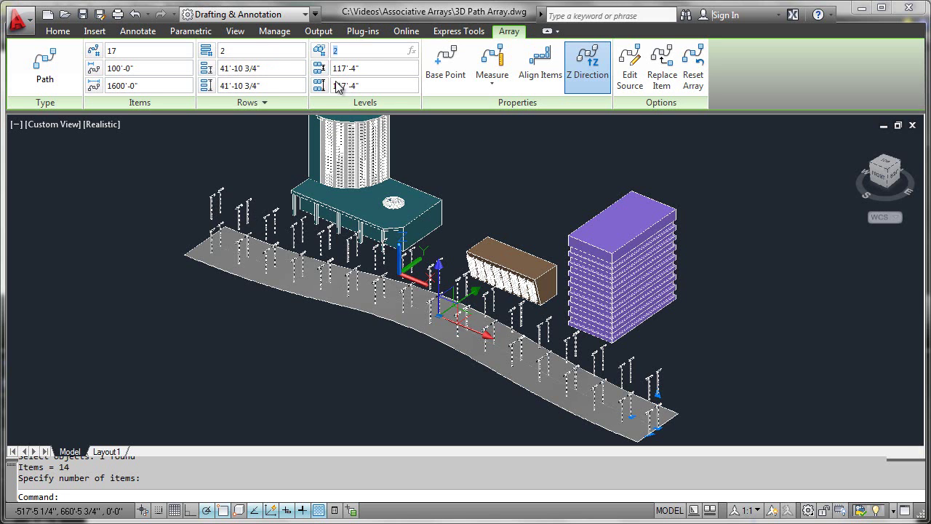
# Set both the levels count and the rows count back to 1
pyautogui.write('1')
pyautogui.click(251, 51)
pyautogui.moveTo(251, 51); pyautogui.dragTo(218, 57)
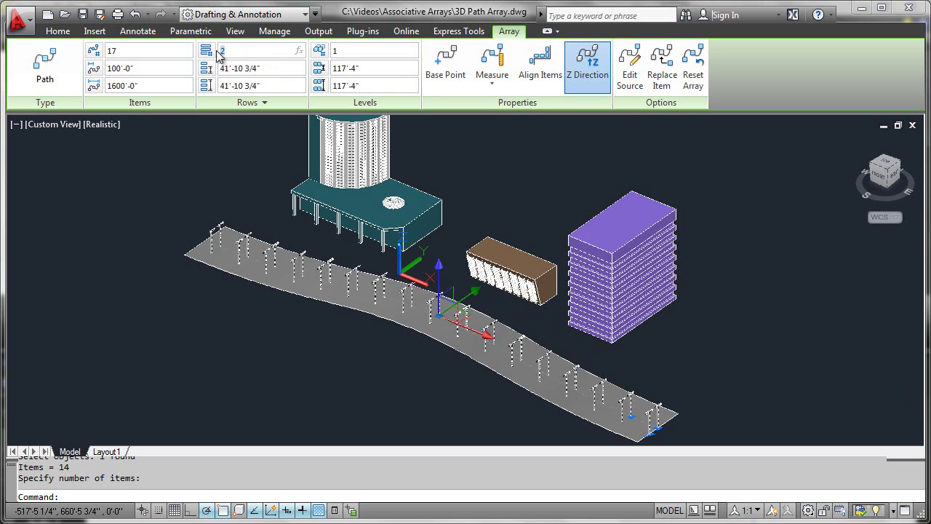
pyautogui.write('1')
pyautogui.press('Return')
pyautogui.click(272, 70)
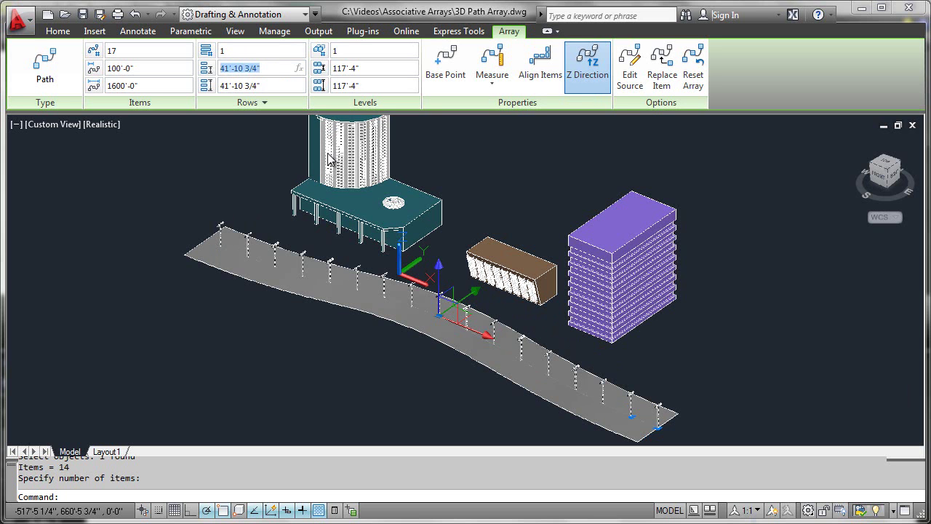